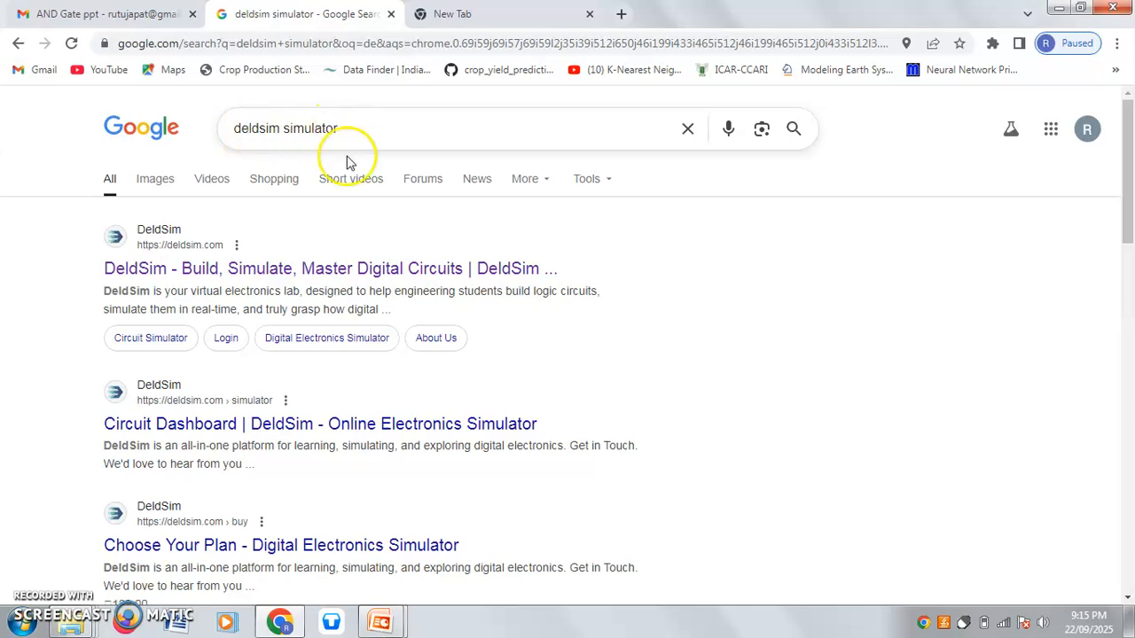
Create a new circuit in the DeldSim trainer kit and clear the preloaded 74LS08 circuit from the board.
{"action": "left_click", "coordinate": [173, 273]}
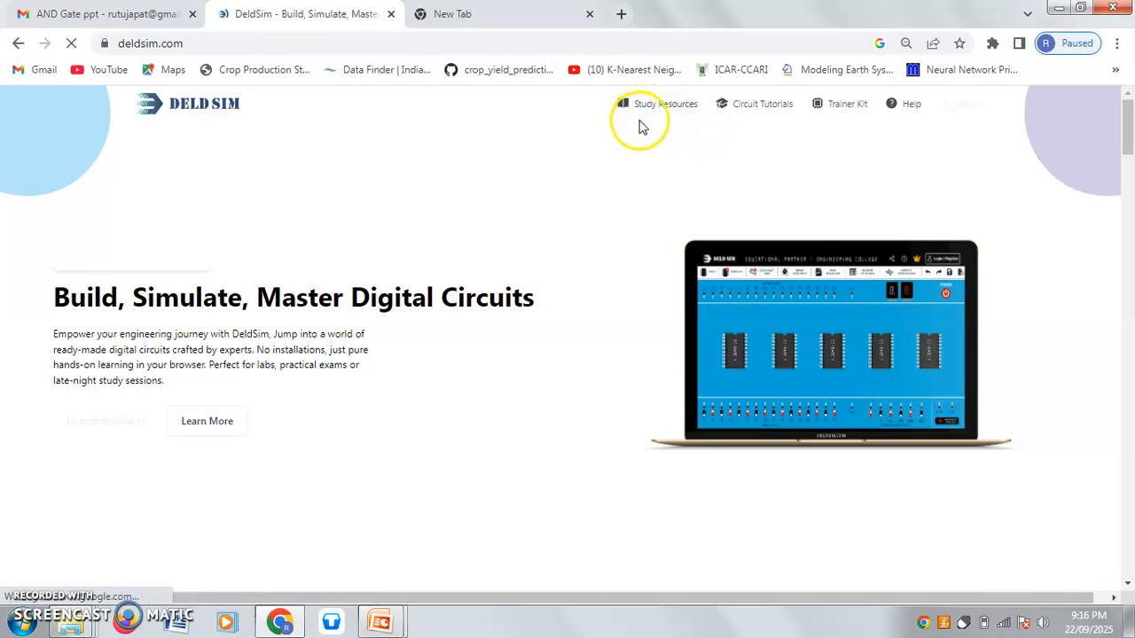
{"action": "left_click", "coordinate": [844, 108]}
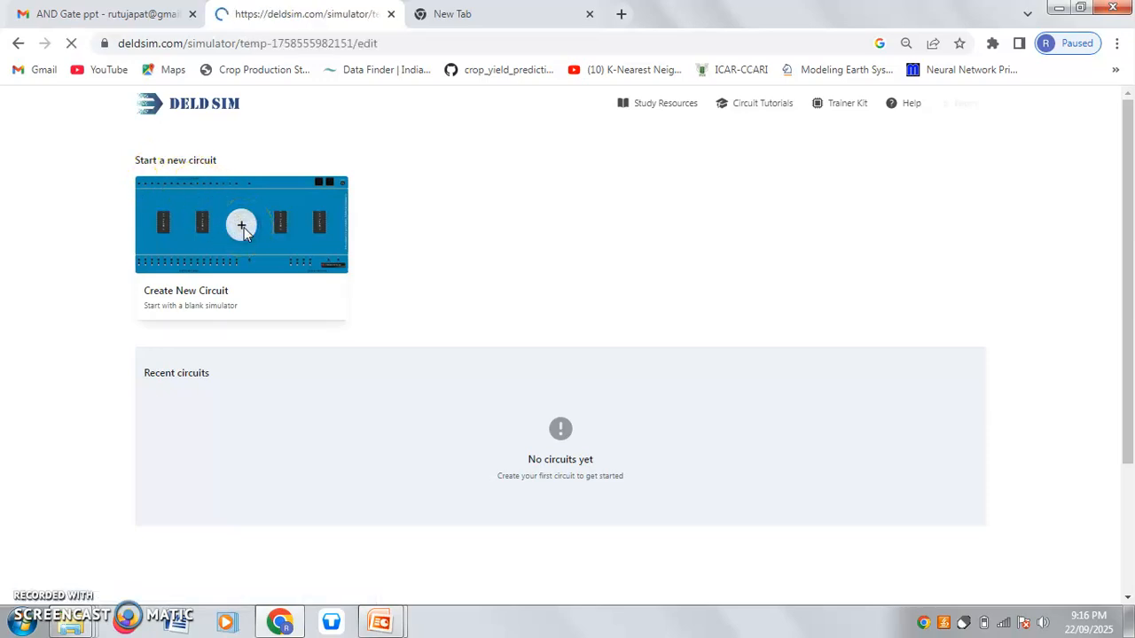
{"action": "left_click", "coordinate": [199, 257]}
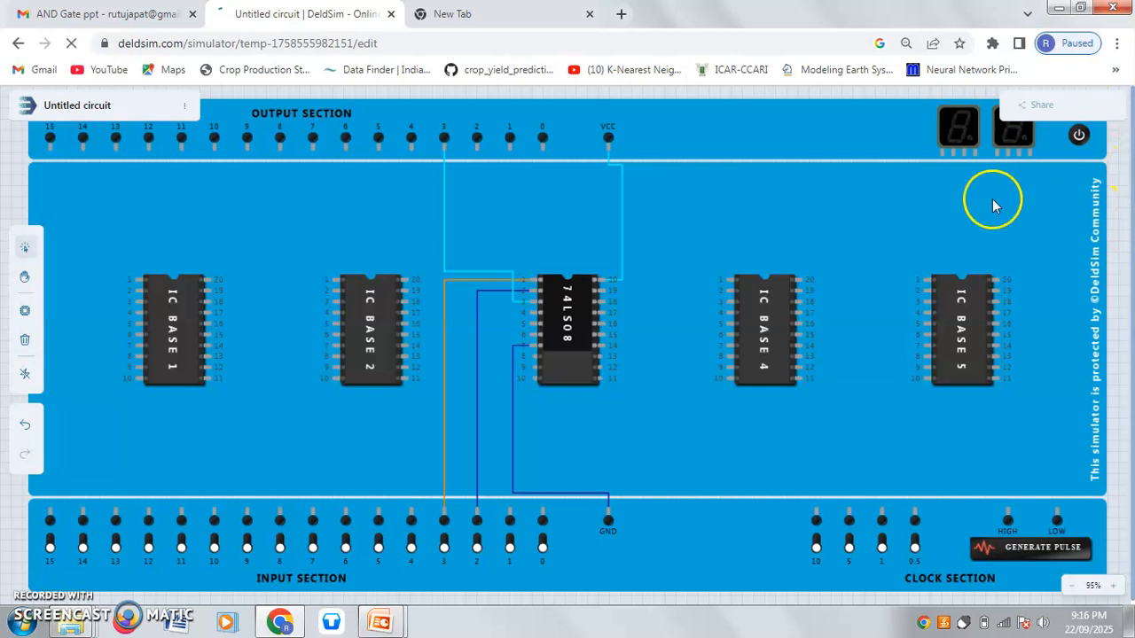
{"action": "left_click", "coordinate": [26, 341]}
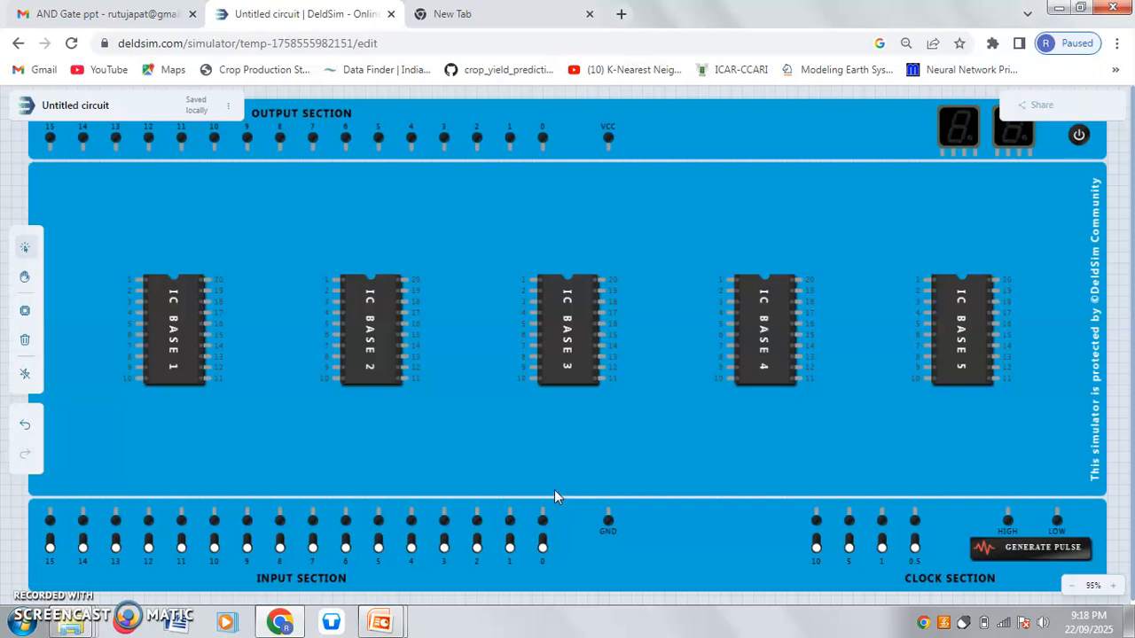
Check the 7408 pin diagram in the slides and insert a 74LS08 quad 2-input AND gate IC into IC Base 3.
{"action": "key", "text": "alt+Tab"}
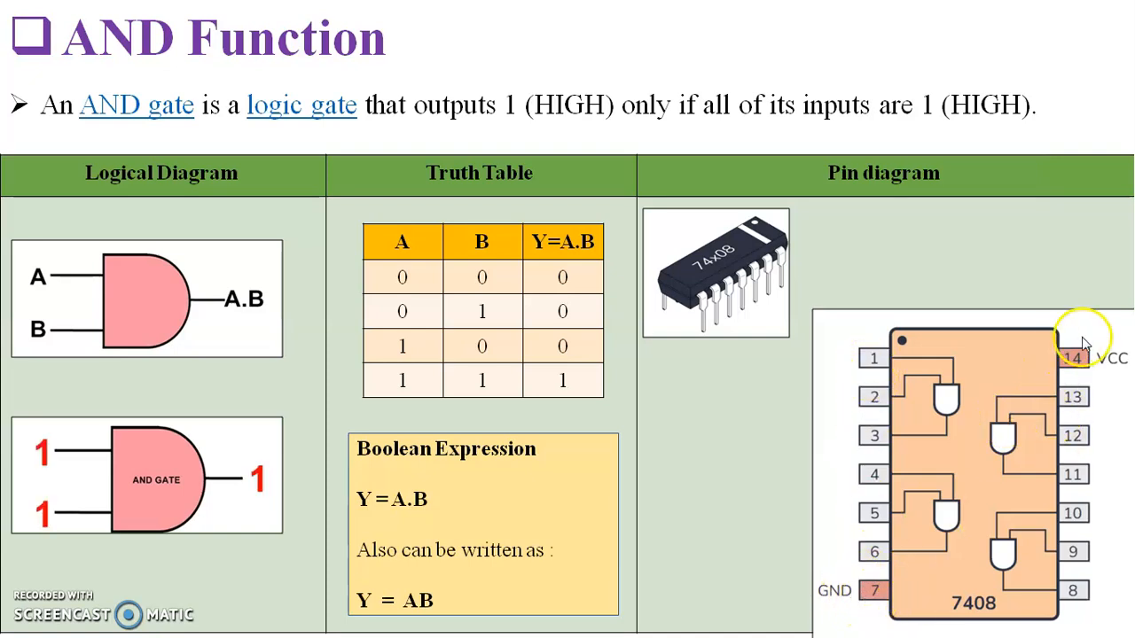
{"action": "key", "text": "alt+Tab"}
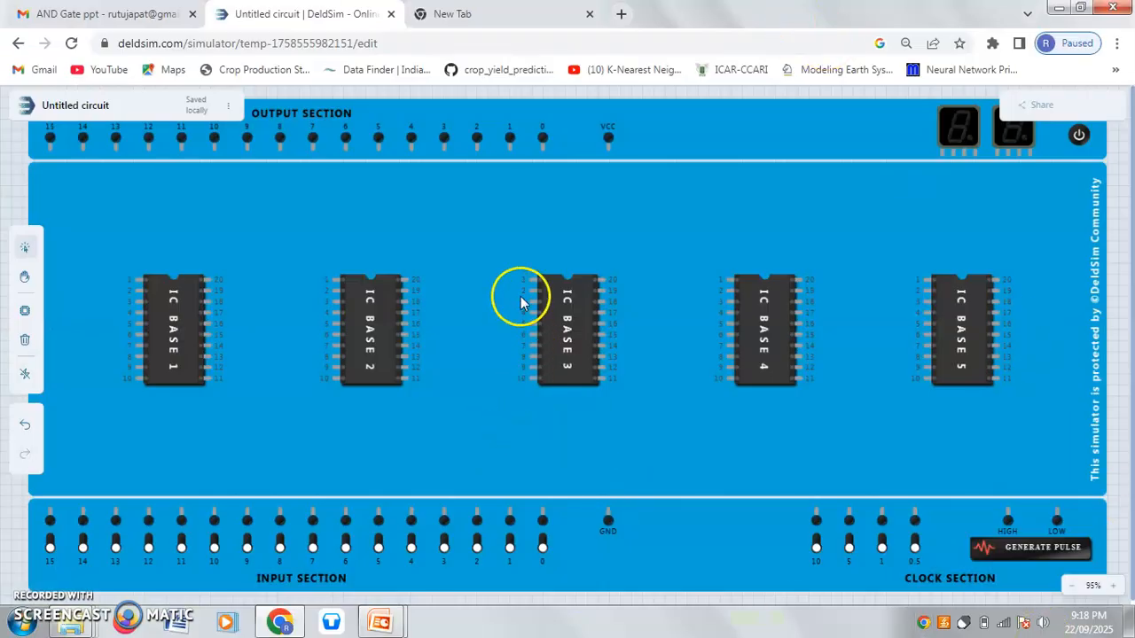
{"action": "left_click", "coordinate": [561, 328]}
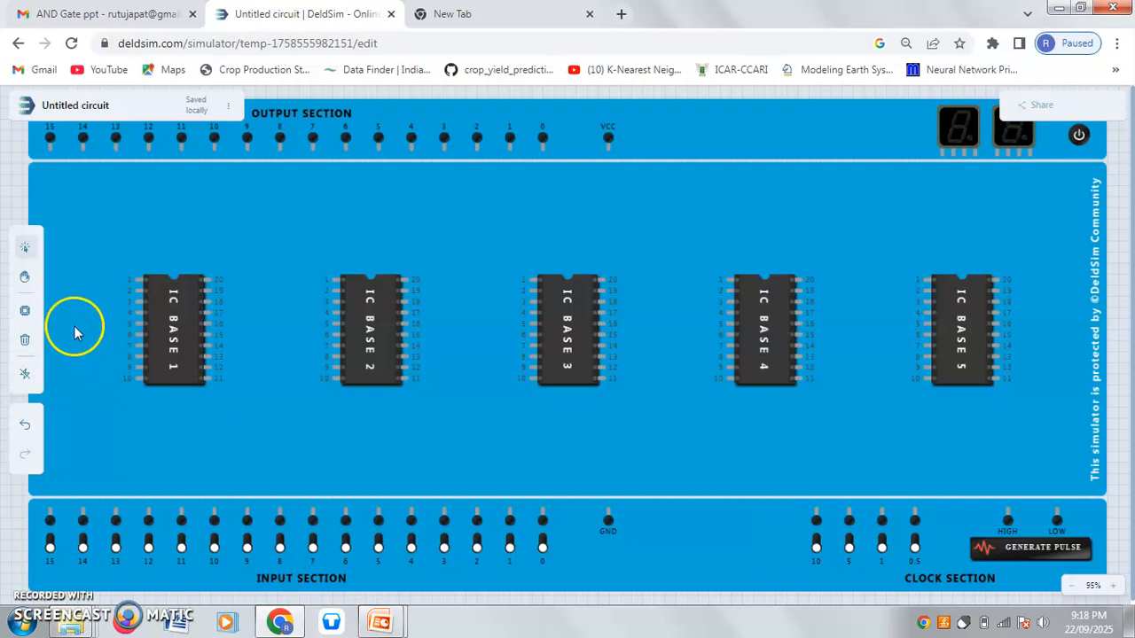
{"action": "left_click", "coordinate": [27, 314]}
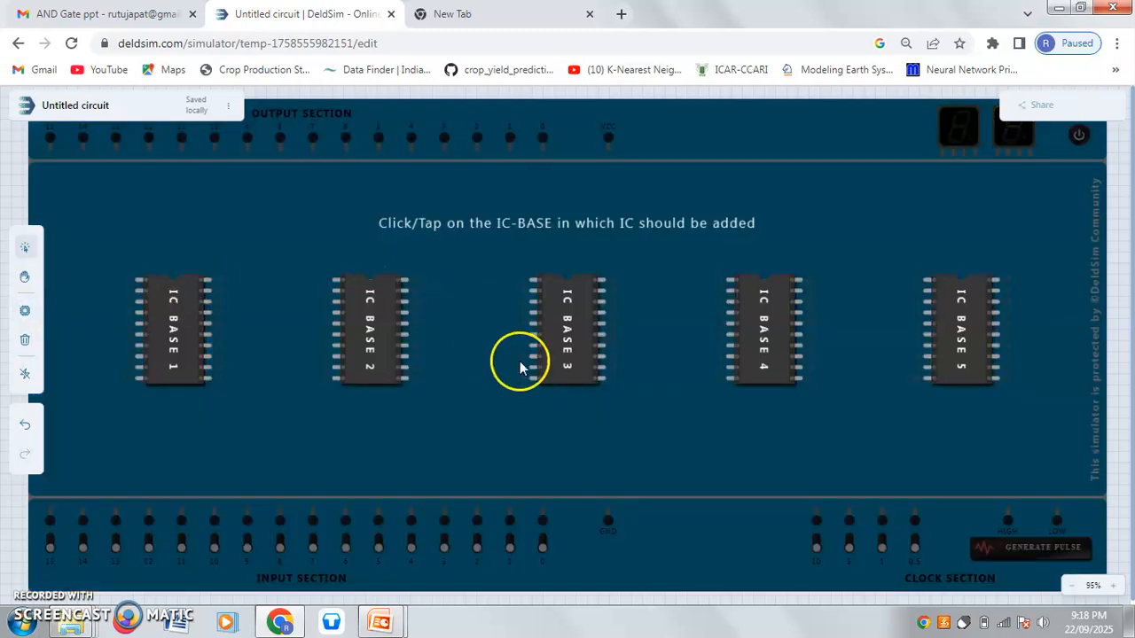
{"action": "left_click", "coordinate": [579, 335]}
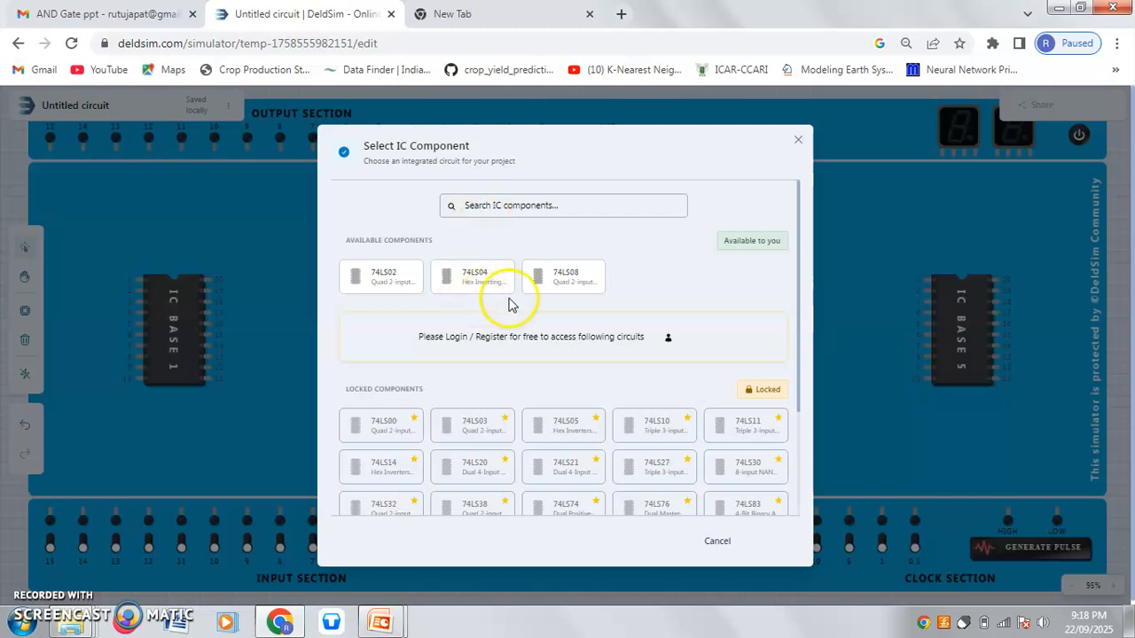
{"action": "left_click", "coordinate": [577, 284]}
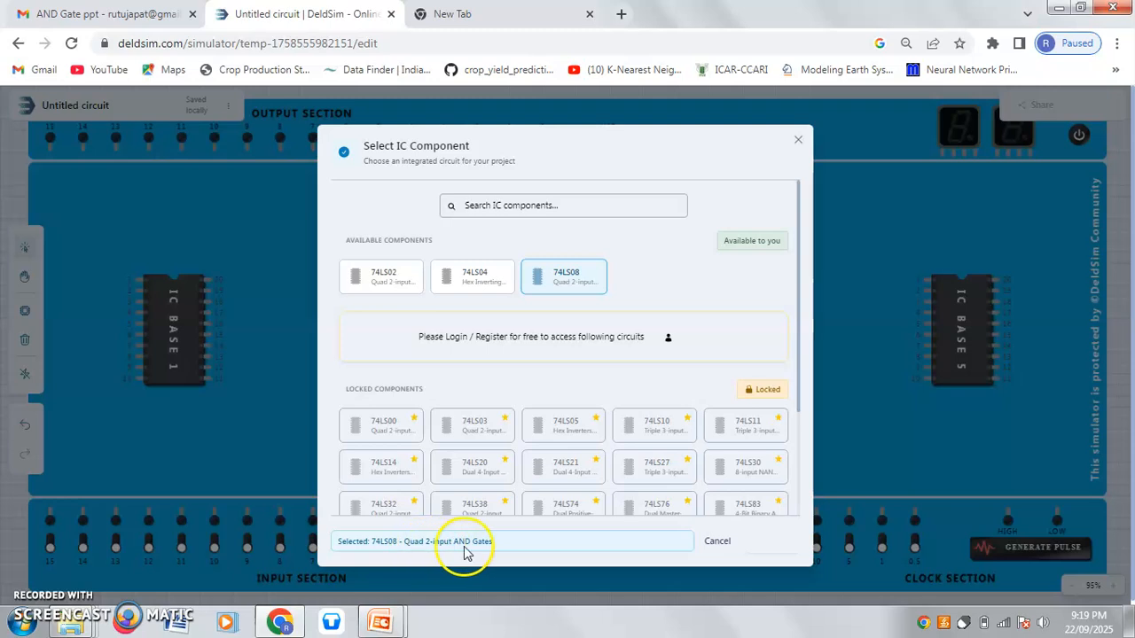
{"action": "left_click", "coordinate": [771, 542]}
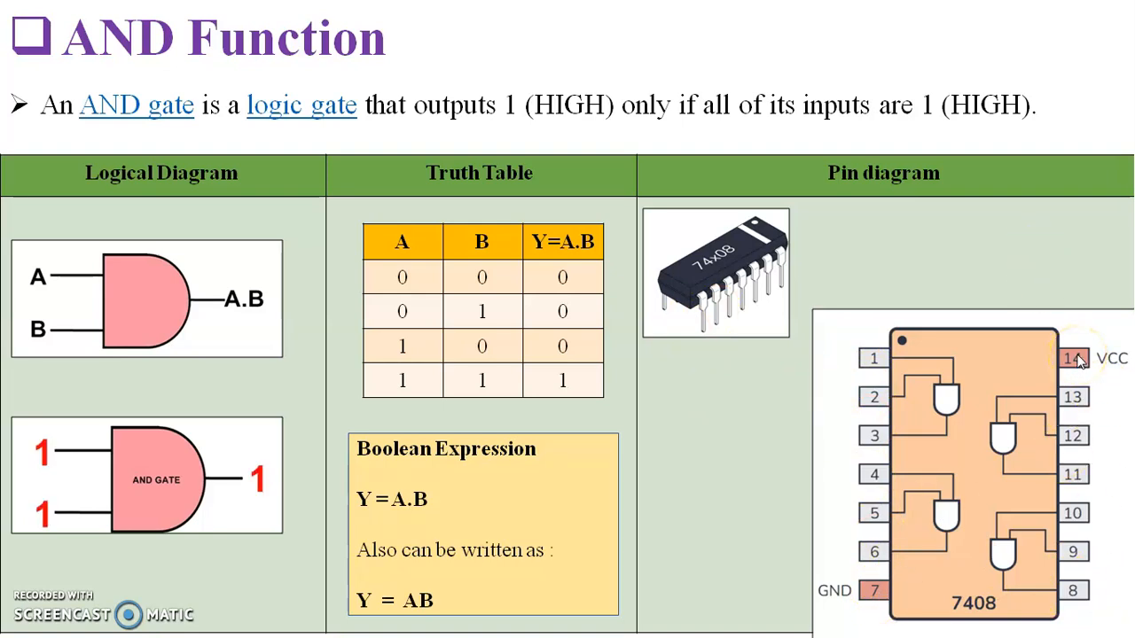
Following the slide's pin diagram, wire GND to pin 7 of the 74LS08 and VCC to base pin 20.
{"action": "key", "text": "alt+Tab"}
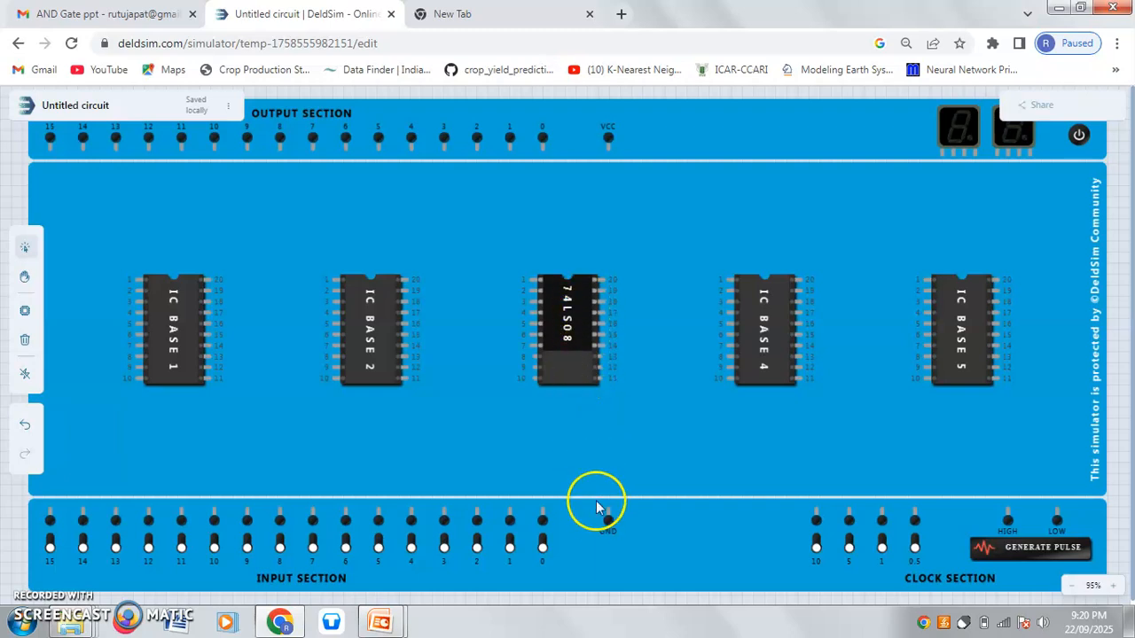
{"action": "key", "text": "alt+Tab"}
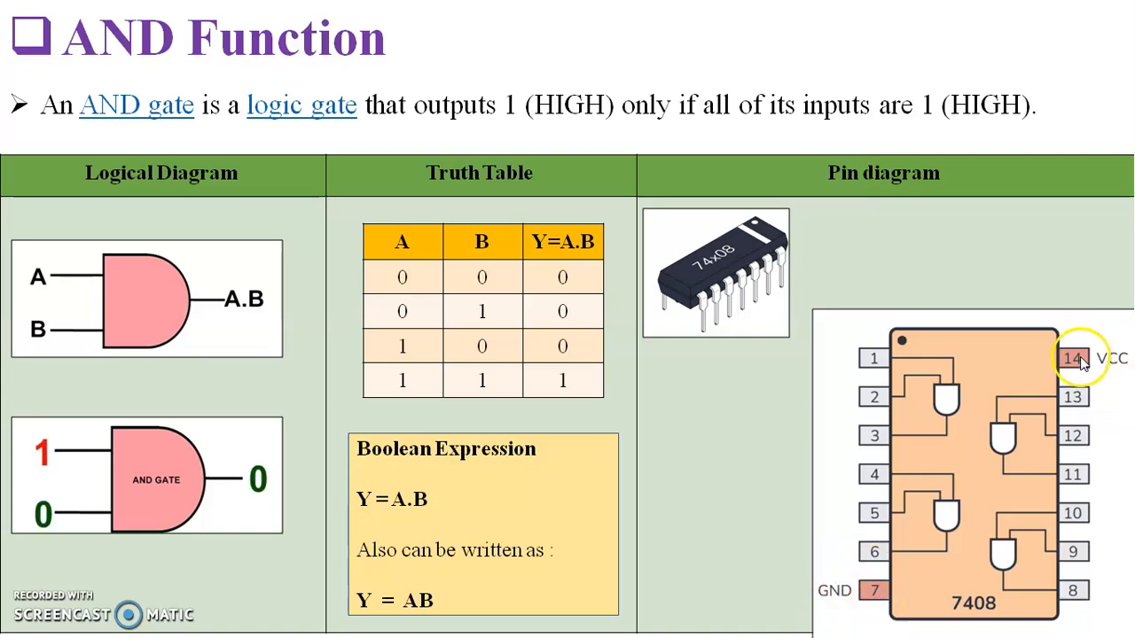
{"action": "key", "text": "alt+Tab"}
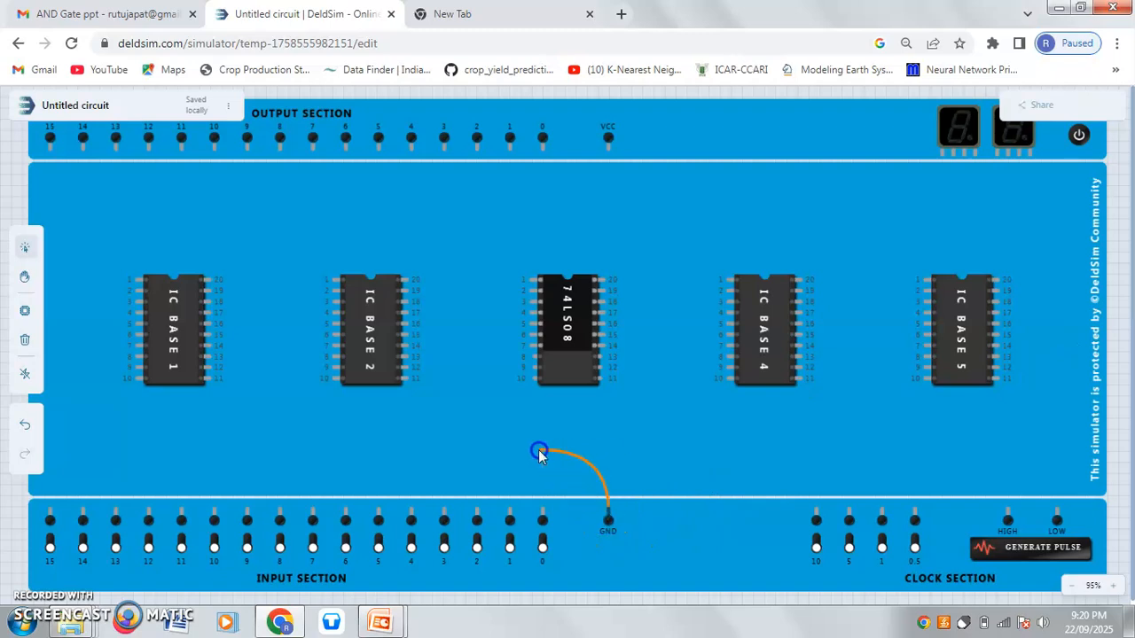
{"action": "left_click_drag", "start_coordinate": [518, 446], "coordinate": [532, 347]}
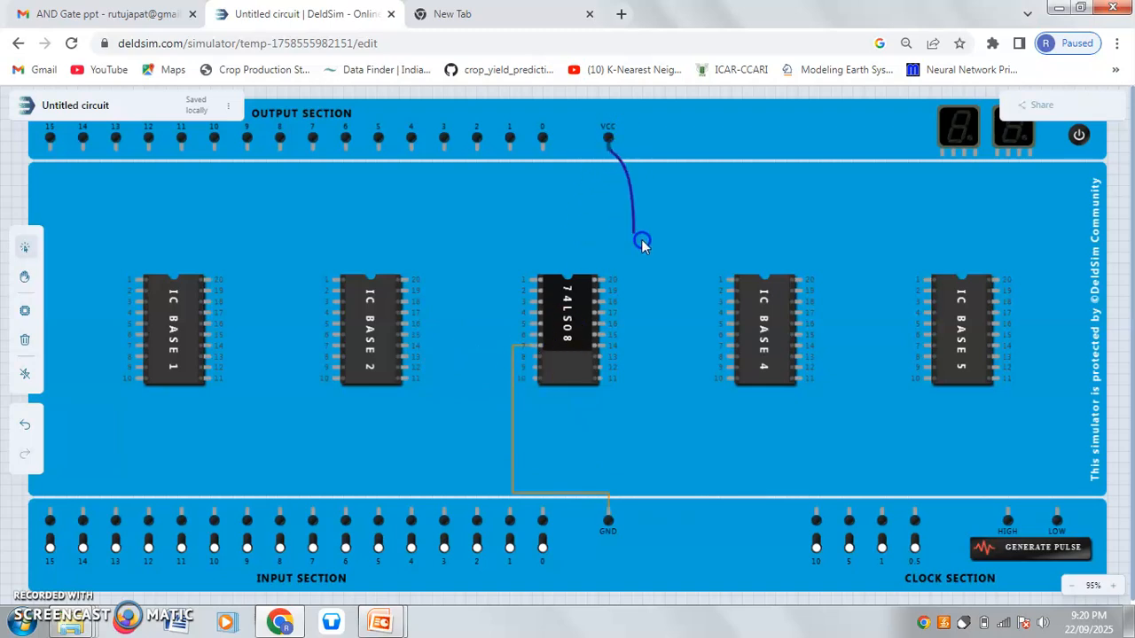
{"action": "mouse_move", "coordinate": [659, 282]}
{"action": "left_mouse_down"}
{"action": "mouse_move", "coordinate": [618, 295]}
{"action": "mouse_move", "coordinate": [606, 285]}
{"action": "left_mouse_up"}
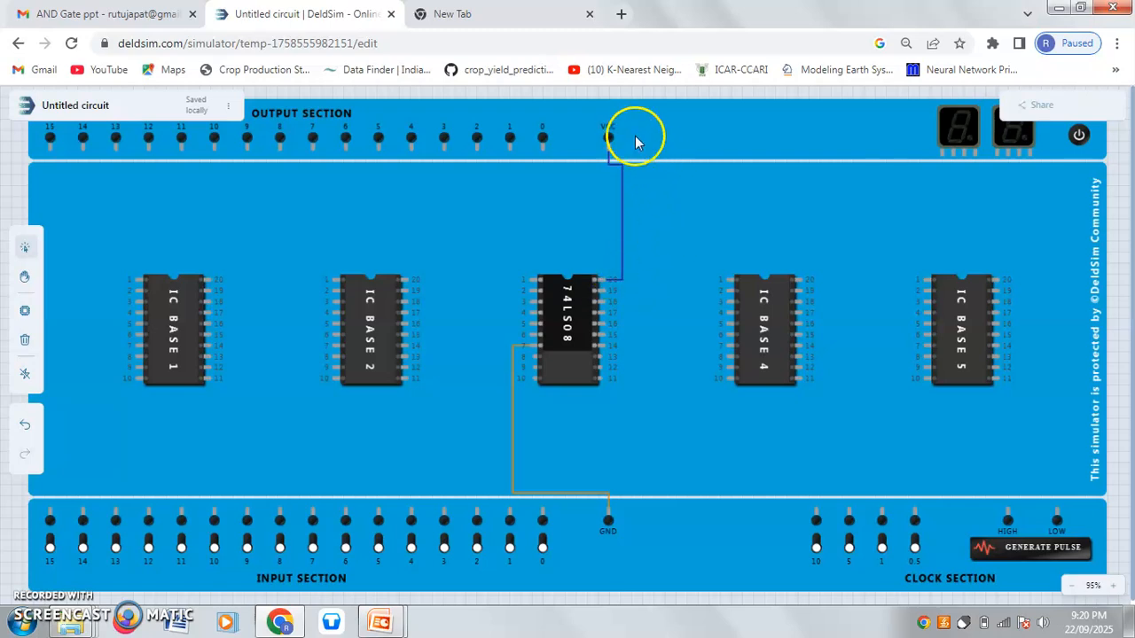
Wire input 4 to pin 1 and input 3 to pin 2 of the 74LS08, and connect pin 3 to output 4.
{"action": "key", "text": "alt+Tab"}
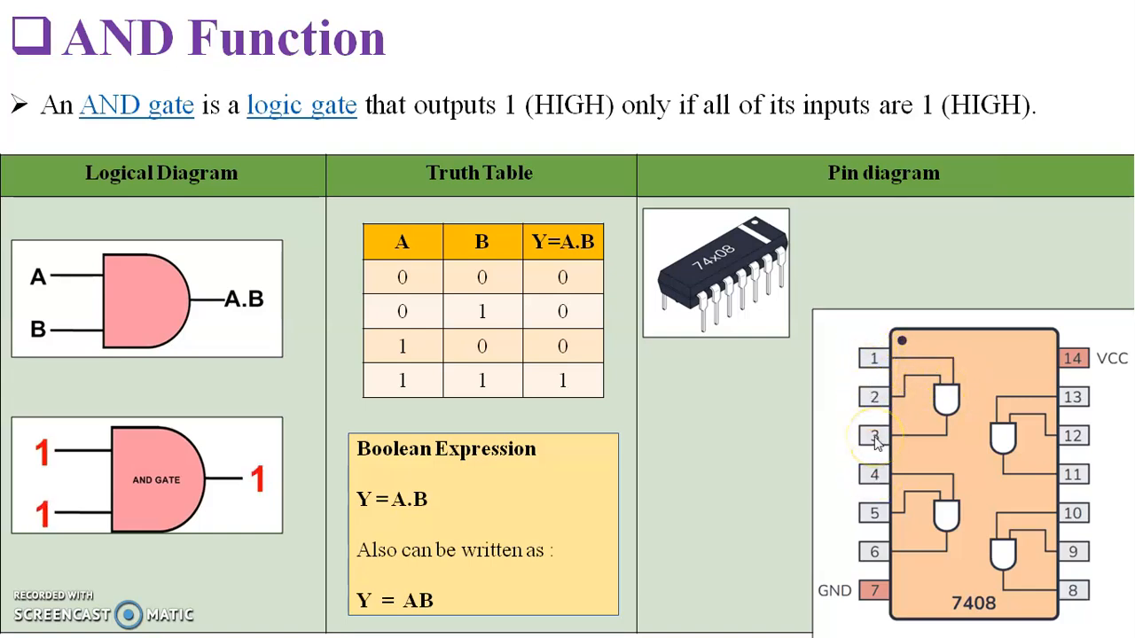
{"action": "key", "text": "alt+Tab"}
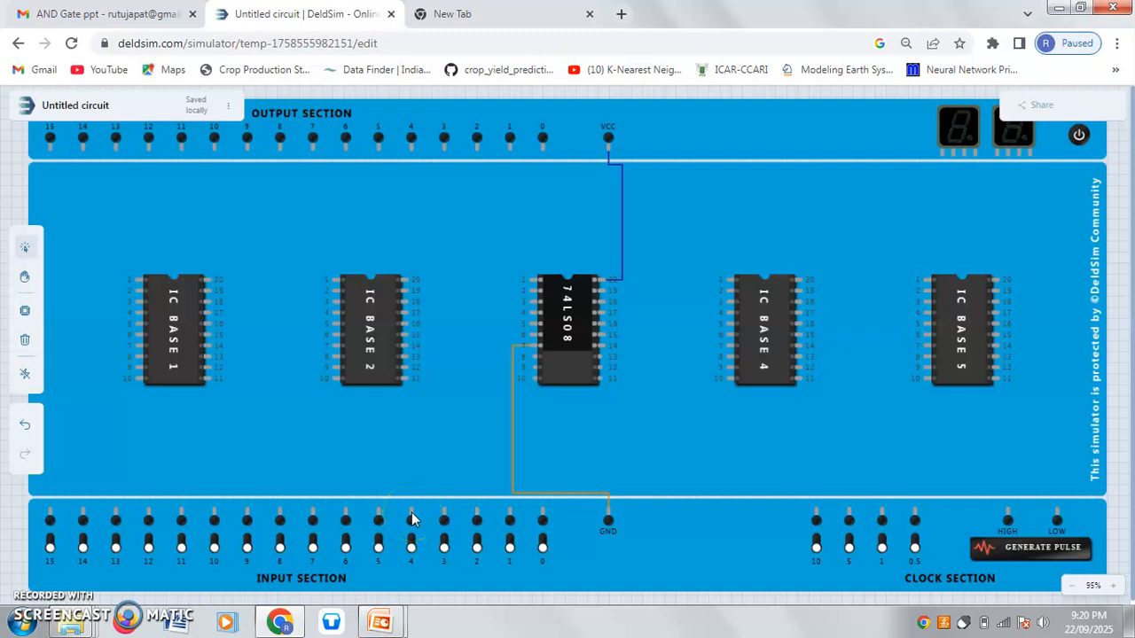
{"action": "left_click_drag", "start_coordinate": [412, 519], "coordinate": [531, 282]}
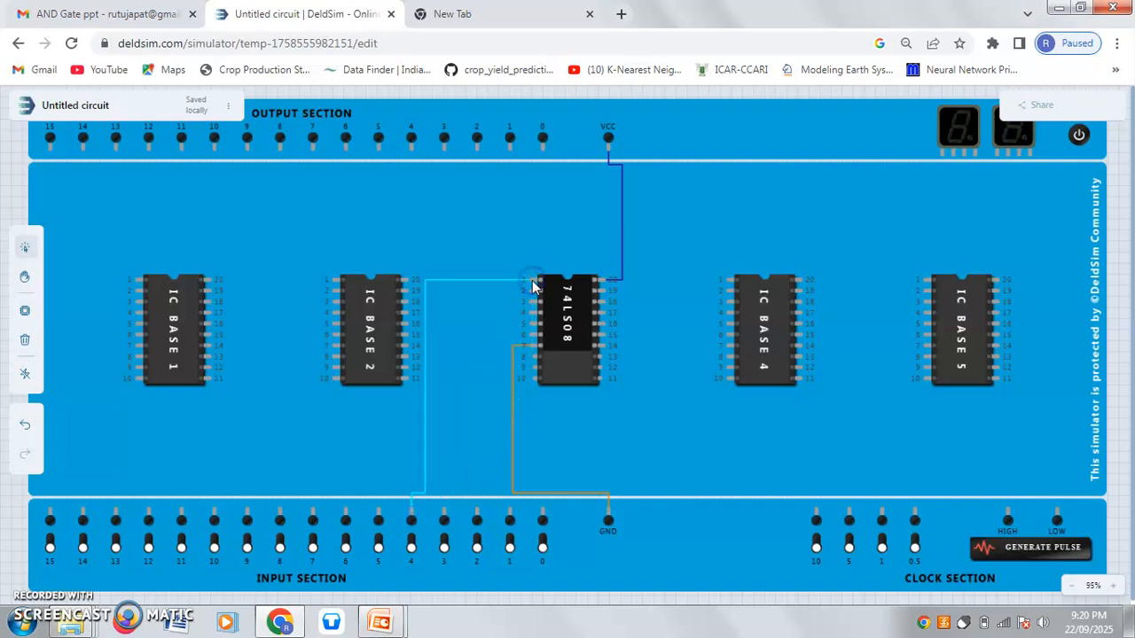
{"action": "left_click", "coordinate": [444, 519]}
{"action": "left_click_drag", "start_coordinate": [447, 451], "coordinate": [537, 298]}
{"action": "left_click_drag", "start_coordinate": [444, 521], "coordinate": [536, 295]}
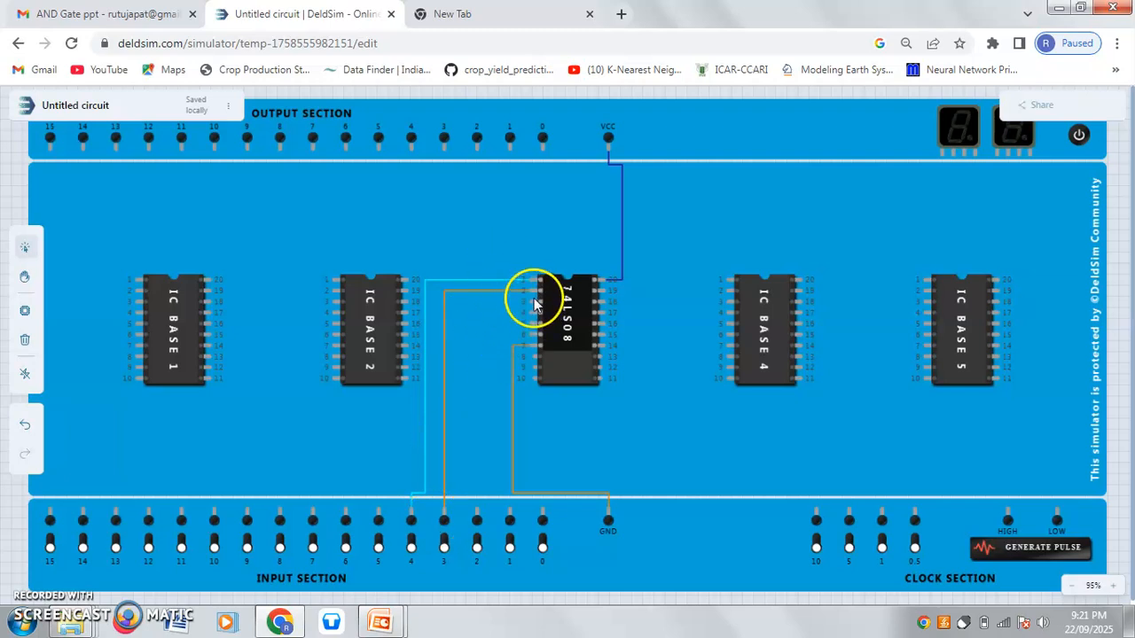
{"action": "left_click_drag", "start_coordinate": [533, 302], "coordinate": [413, 144]}
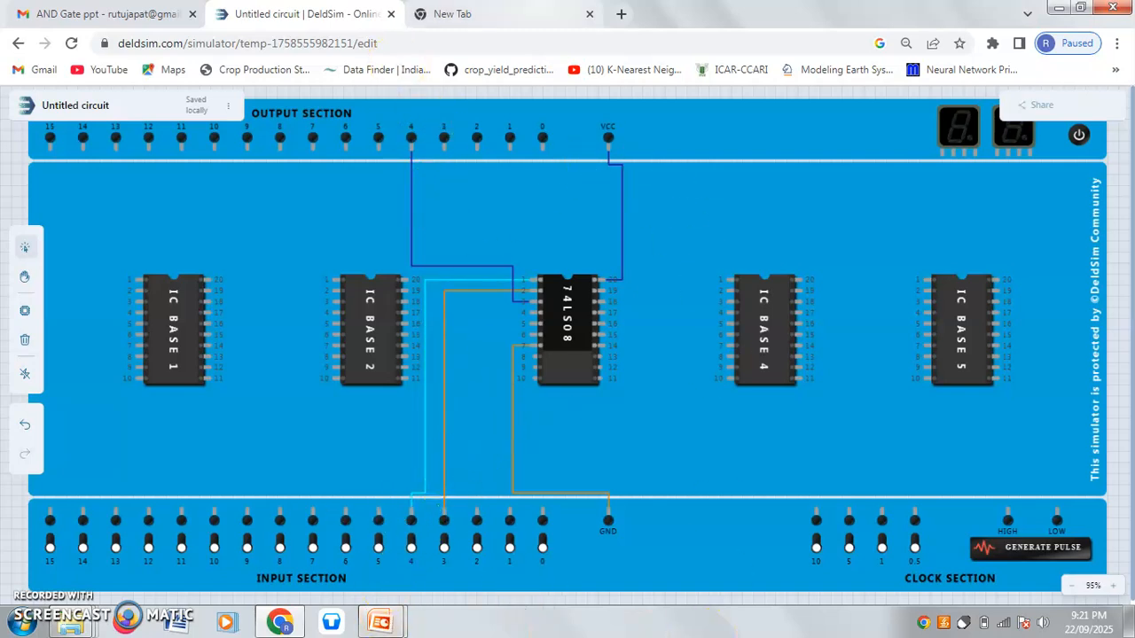
Power on the board, test input 3 alone, input 4 alone and both high, and compare with the slide's AND truth table.
{"action": "left_click", "coordinate": [1078, 136]}
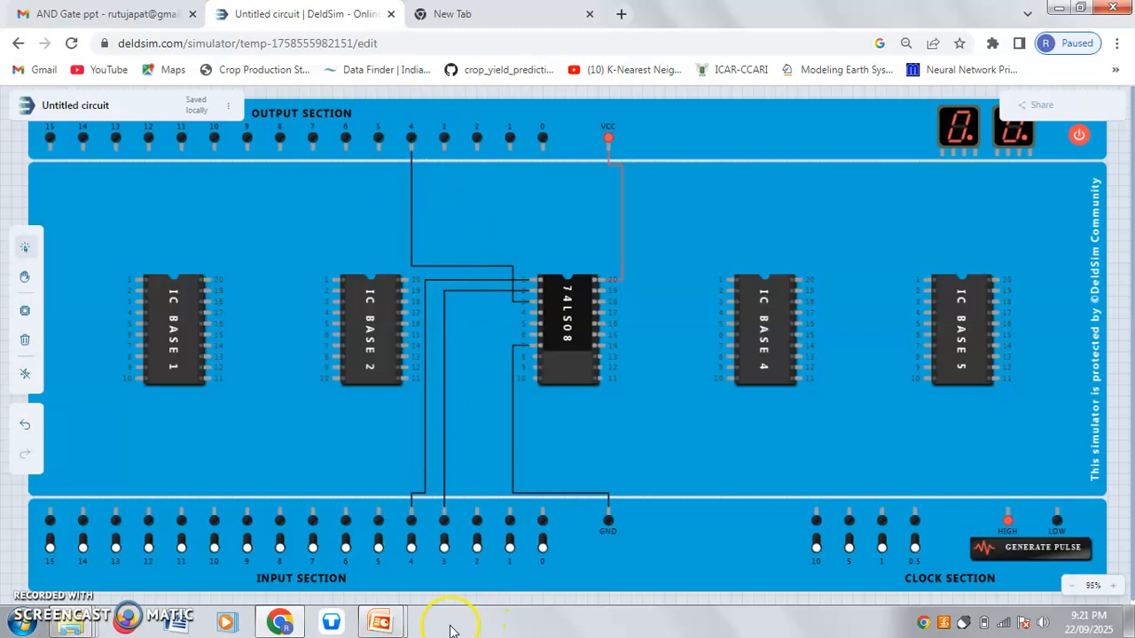
{"action": "left_click", "coordinate": [445, 545]}
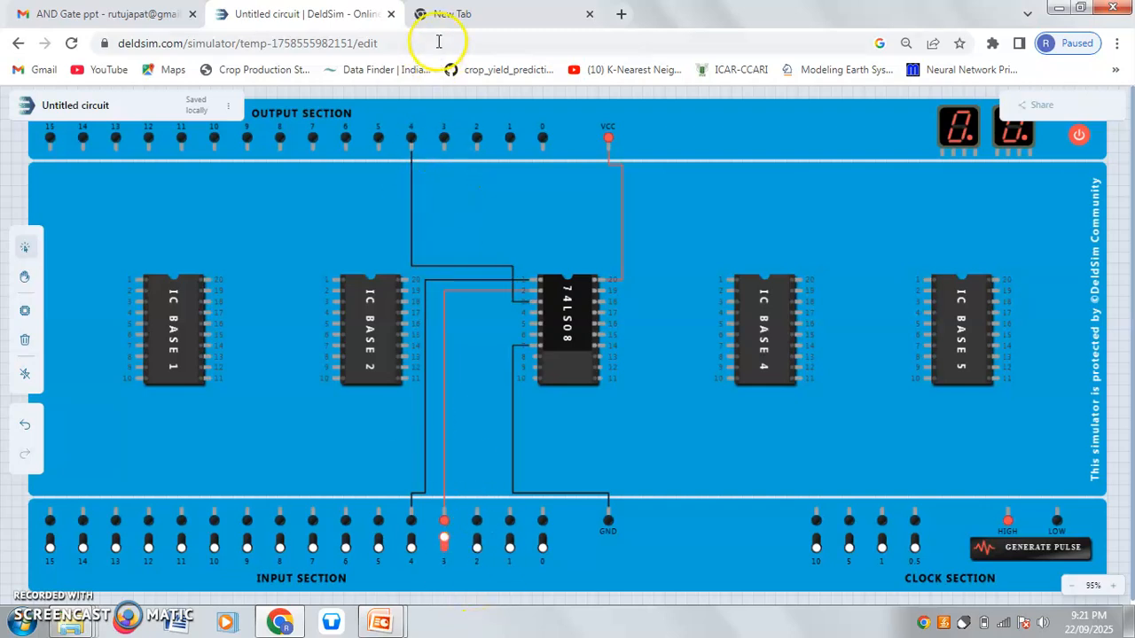
{"action": "left_click", "coordinate": [443, 548]}
{"action": "left_click", "coordinate": [411, 545]}
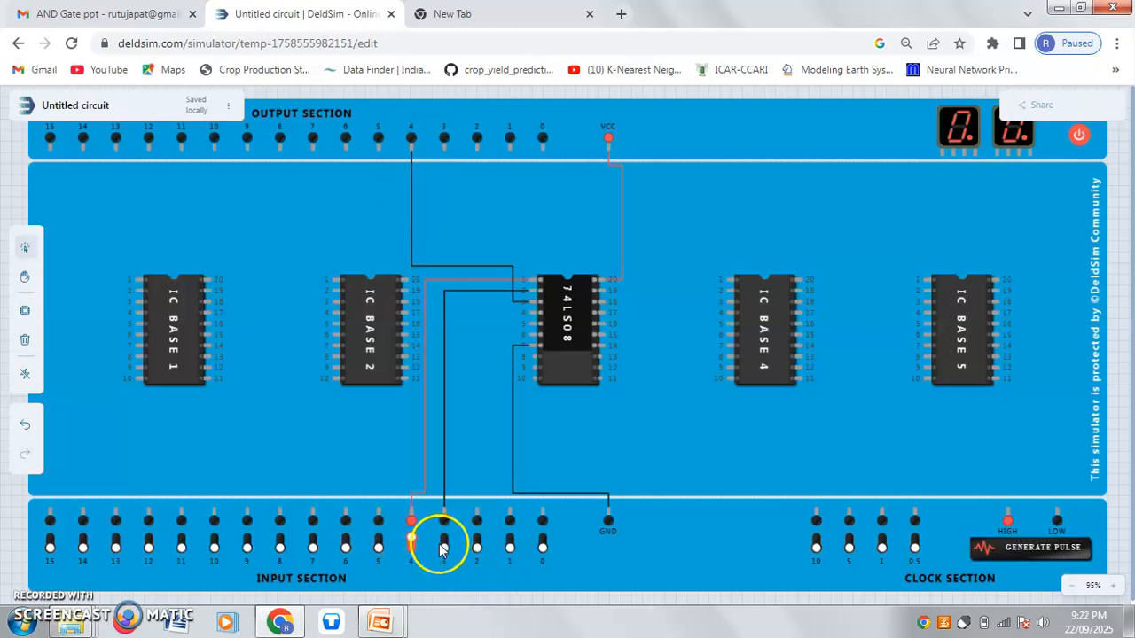
{"action": "left_click", "coordinate": [444, 543]}
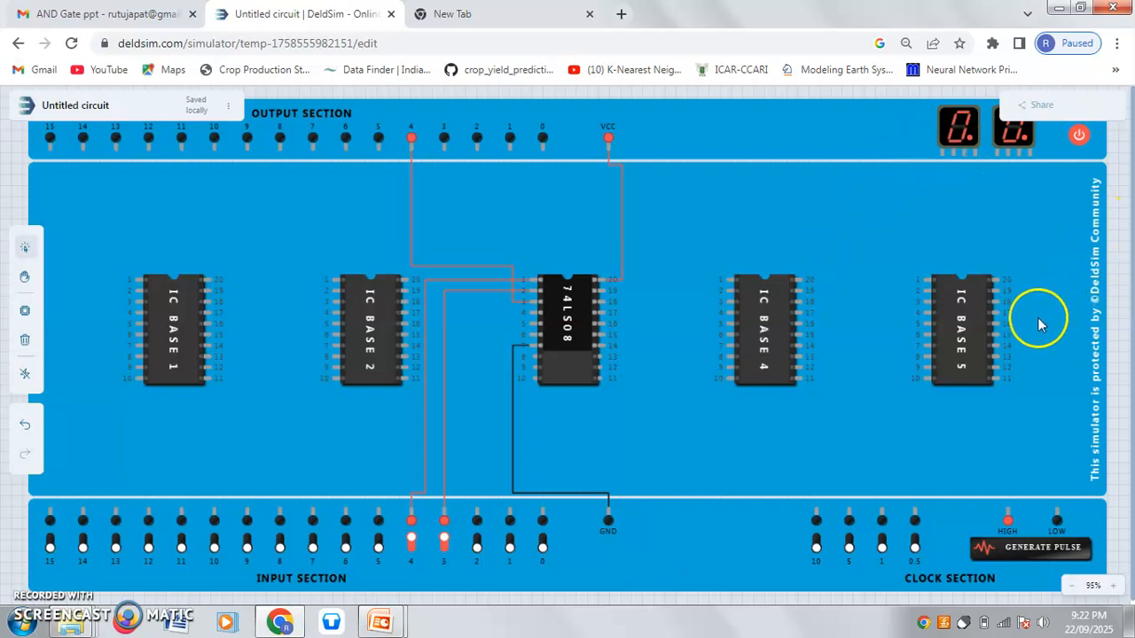
{"action": "key", "text": "alt+Tab"}
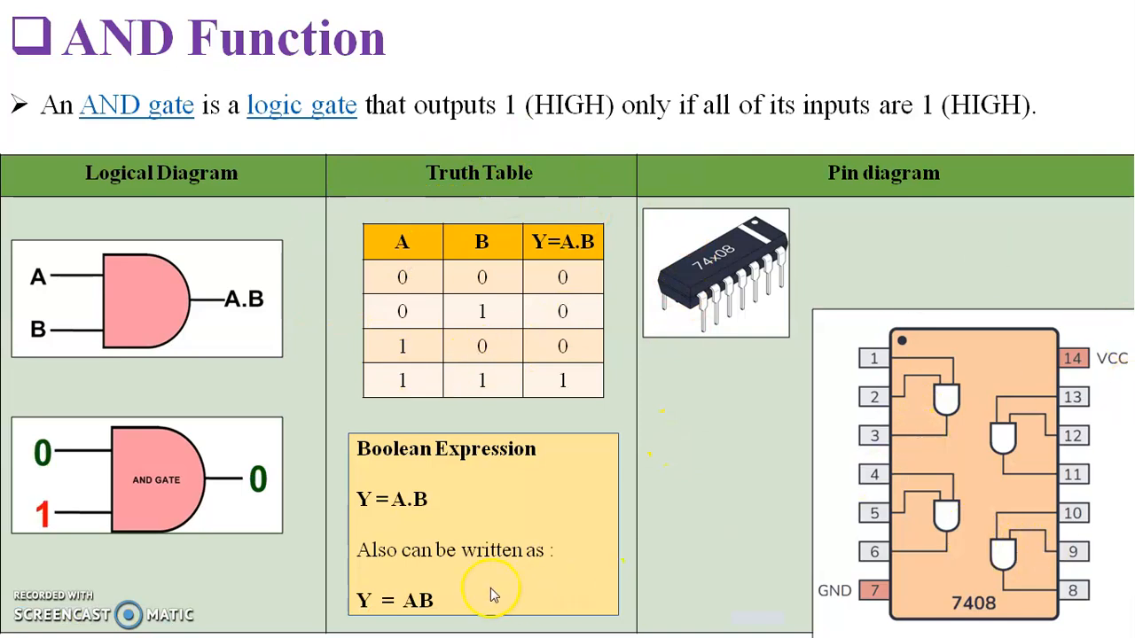
{"action": "key", "text": "alt+Tab"}
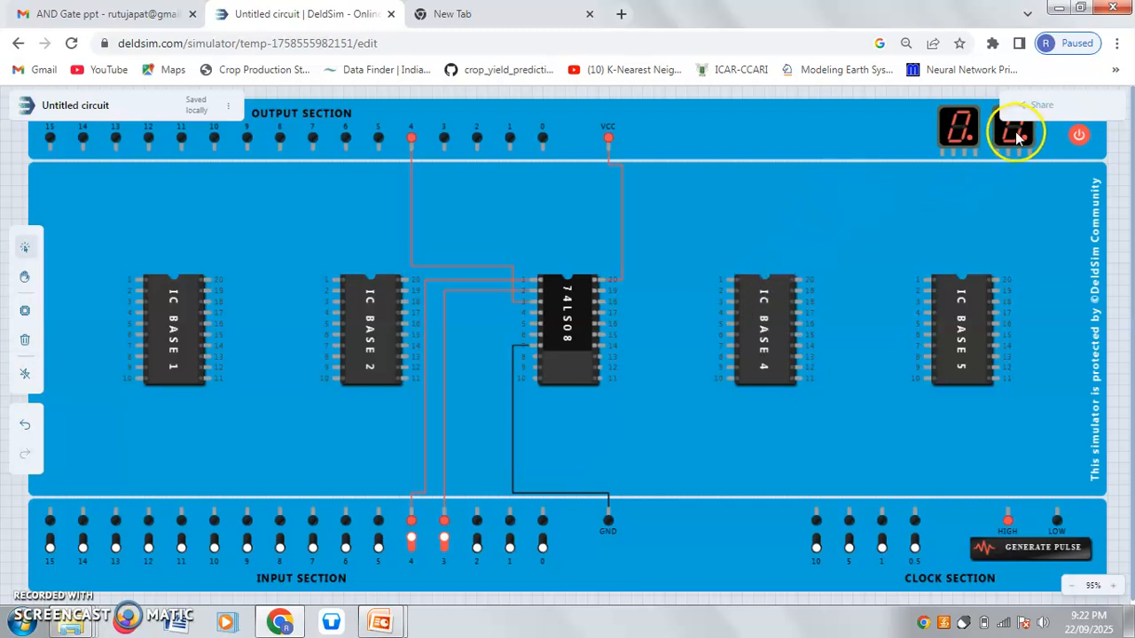
Power off the board and clear it by removing all the wires and the 74LS08 from IC Base 3.
{"action": "left_click", "coordinate": [1074, 133]}
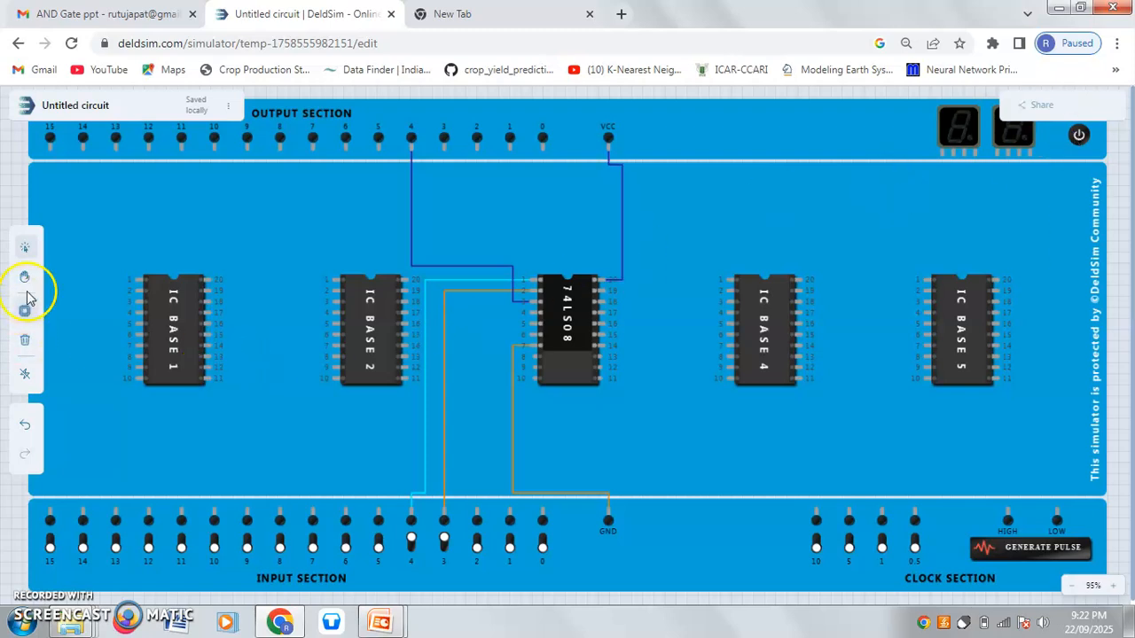
{"action": "left_click", "coordinate": [25, 376]}
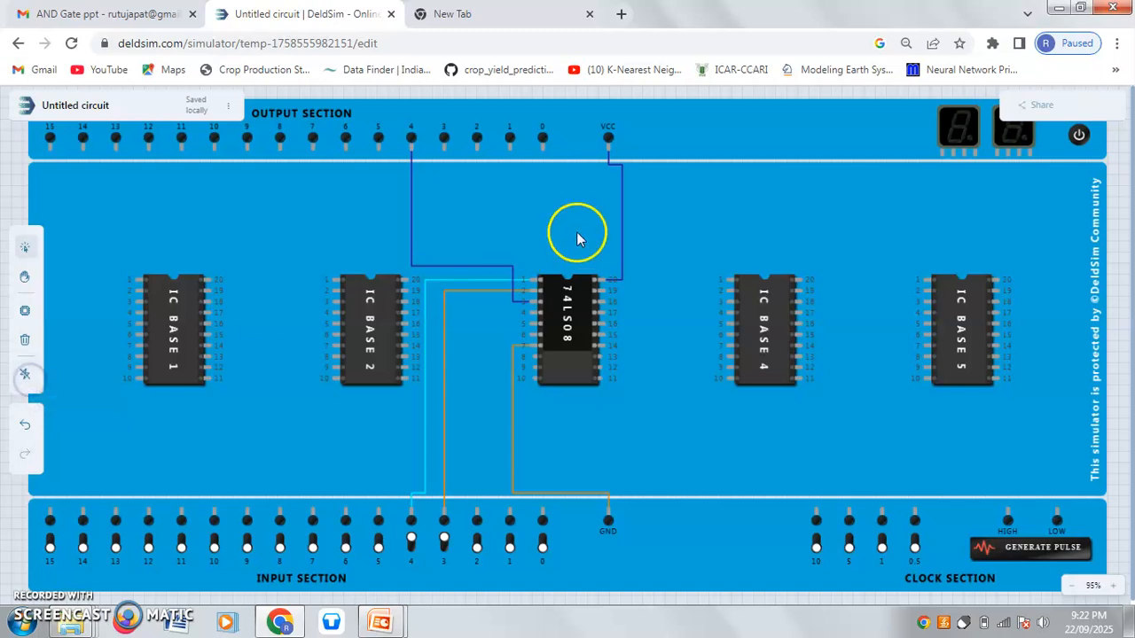
{"action": "left_click", "coordinate": [411, 230]}
{"action": "left_click", "coordinate": [25, 376]}
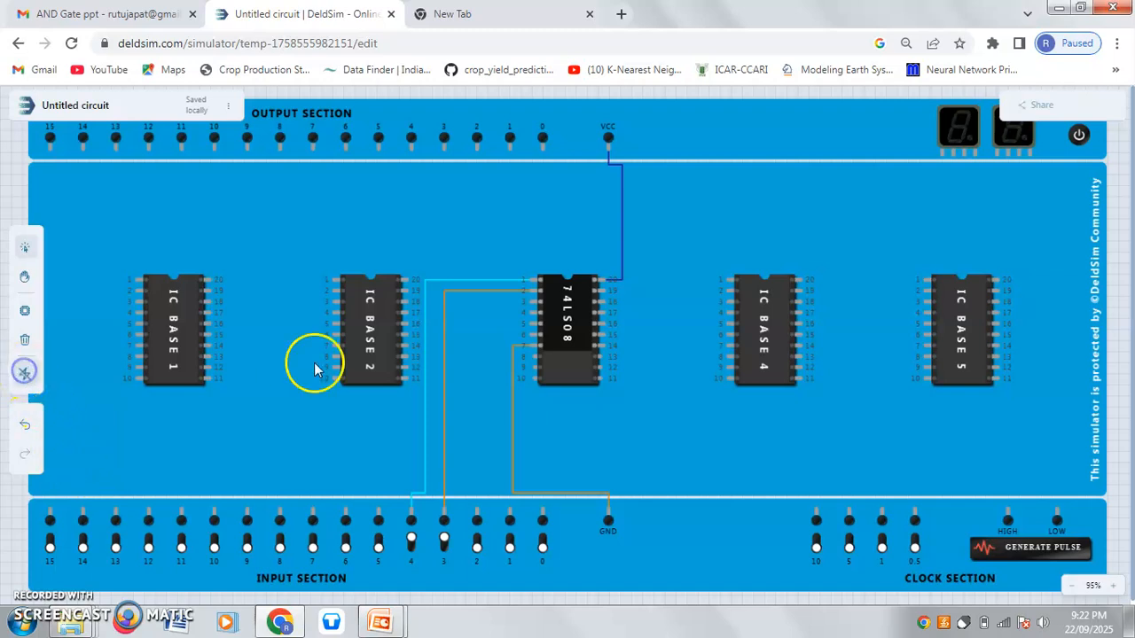
{"action": "left_click", "coordinate": [442, 291]}
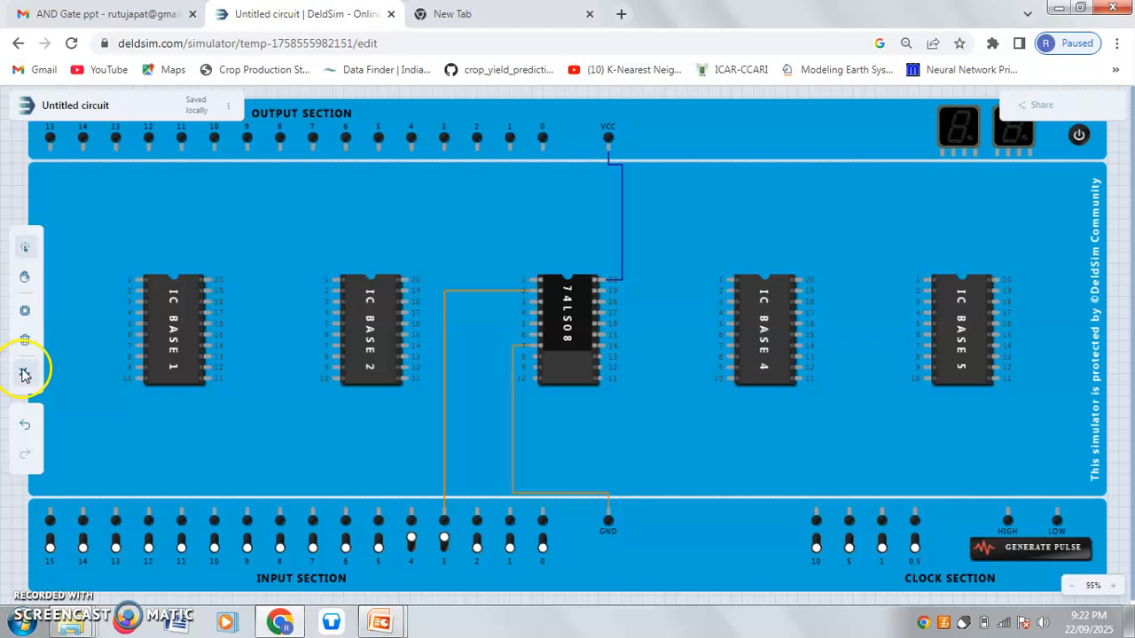
{"action": "left_click", "coordinate": [490, 291]}
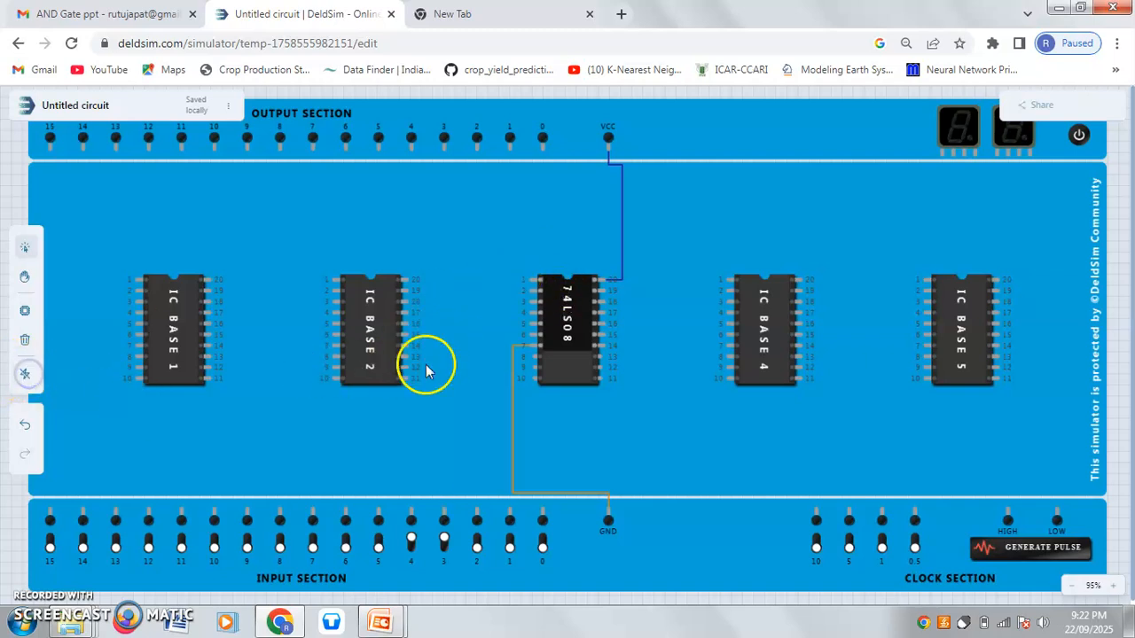
{"action": "left_click", "coordinate": [510, 376]}
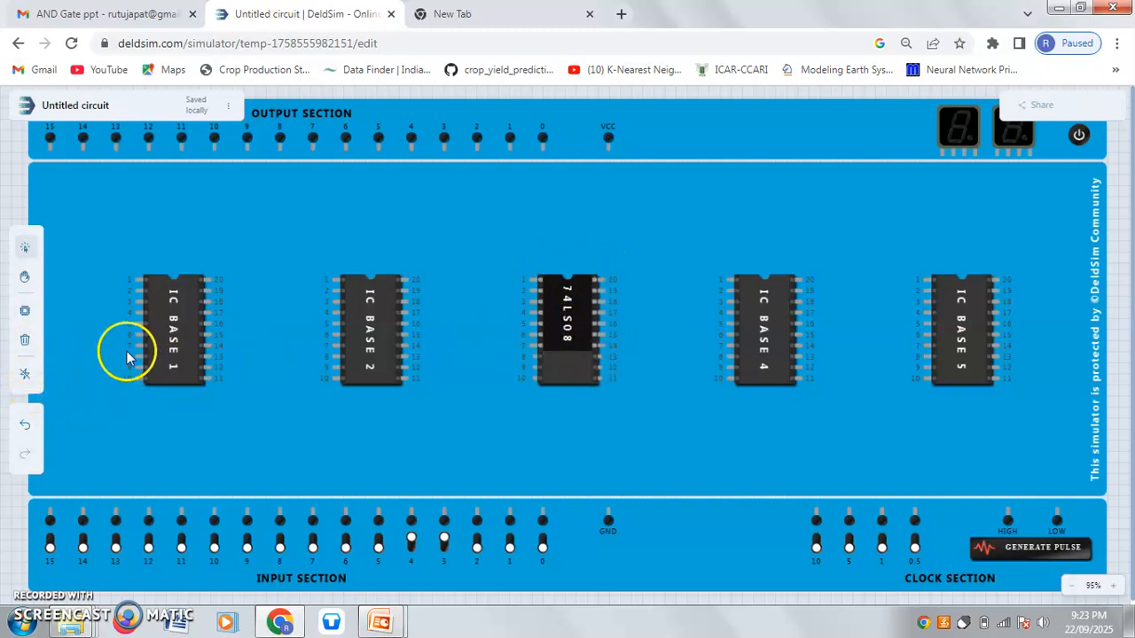
{"action": "left_click", "coordinate": [24, 343]}
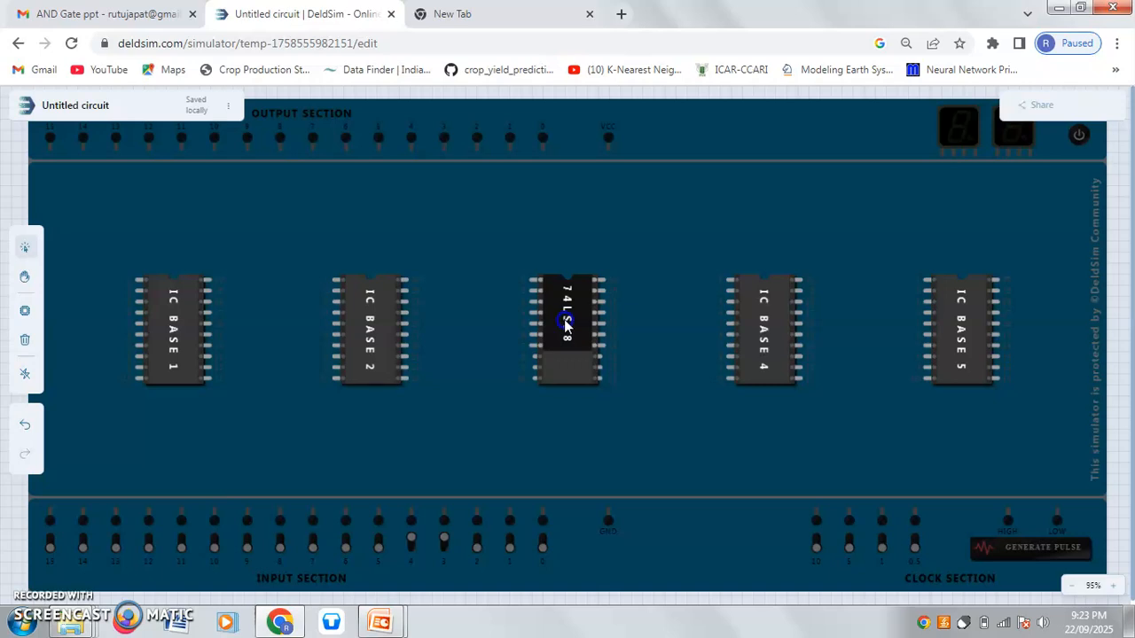
{"action": "left_click", "coordinate": [566, 325]}
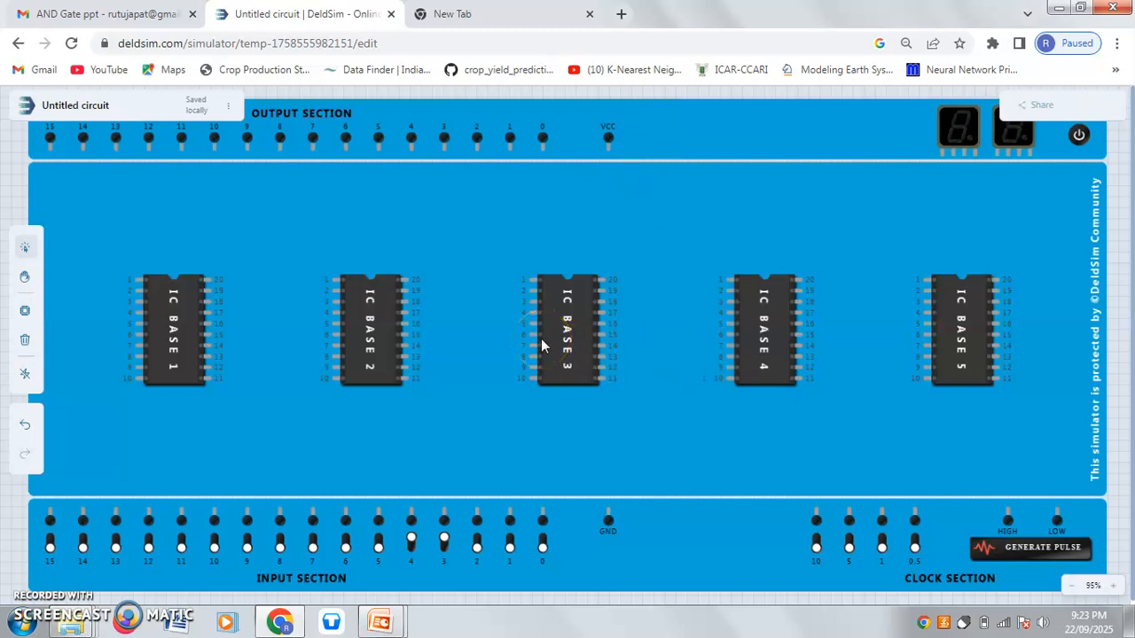
Switch to the PowerPoint slide show and advance to the closing Thank You slide.
{"action": "key", "text": "alt+Tab"}
{"action": "left_click", "coordinate": [565, 305]}
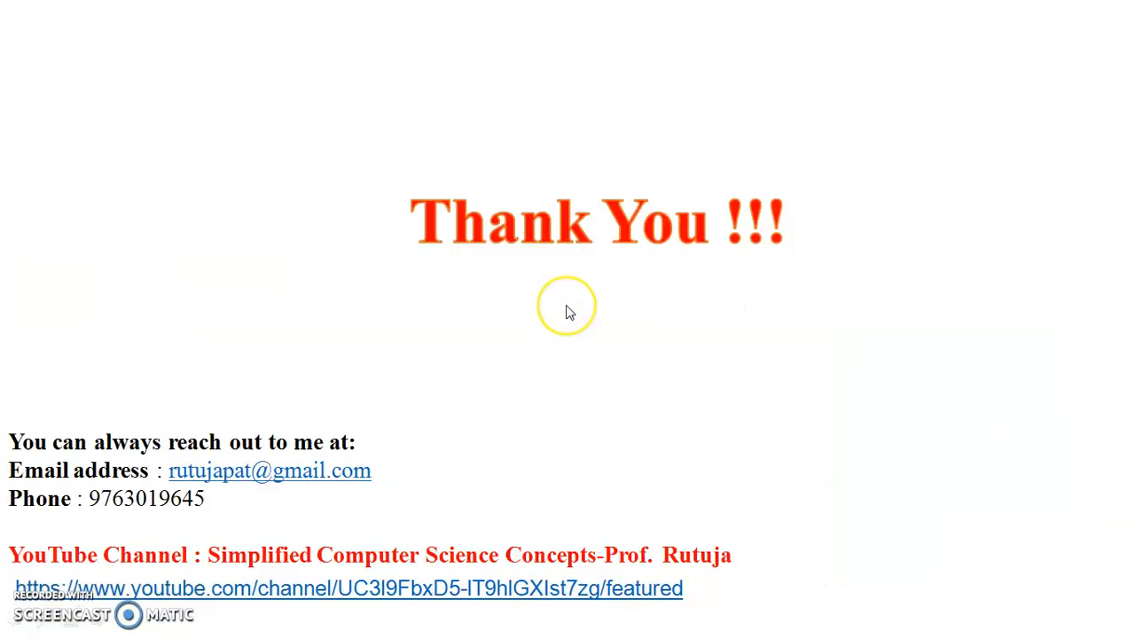